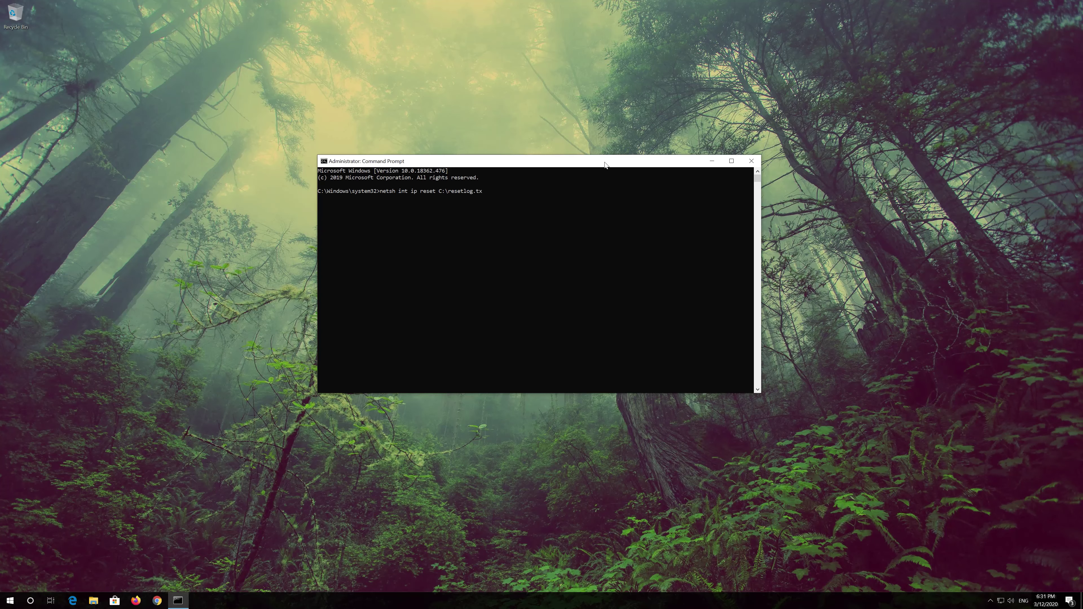
Reset the TCP/IP stack with netsh int ip reset C:\resetlog.txt and the Winsock catalog with netsh winsock reset
{"action": "key", "text": "Return"}
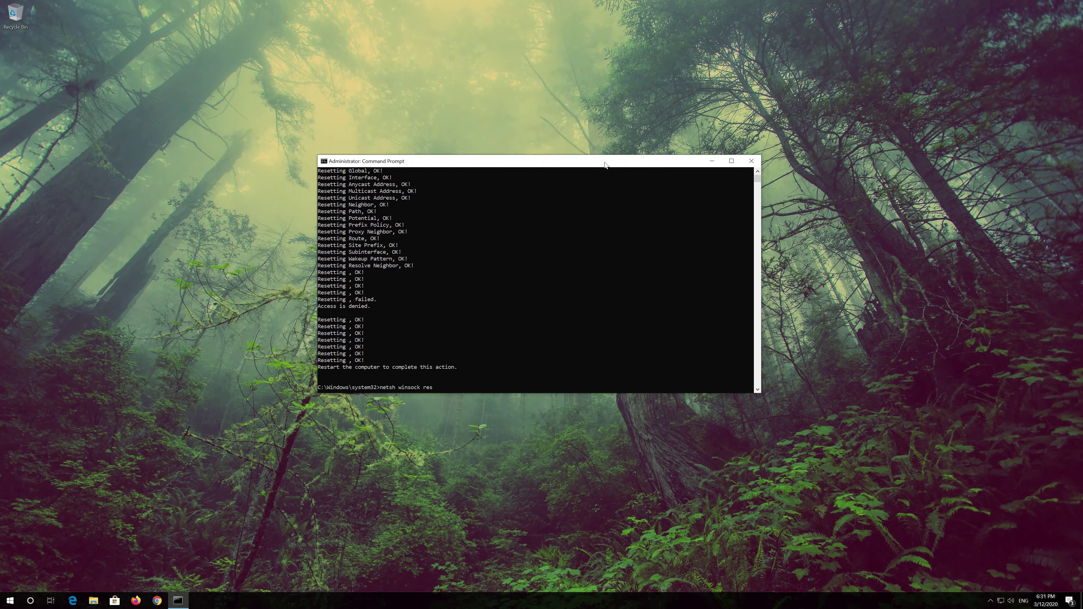
{"action": "key", "text": "Return"}
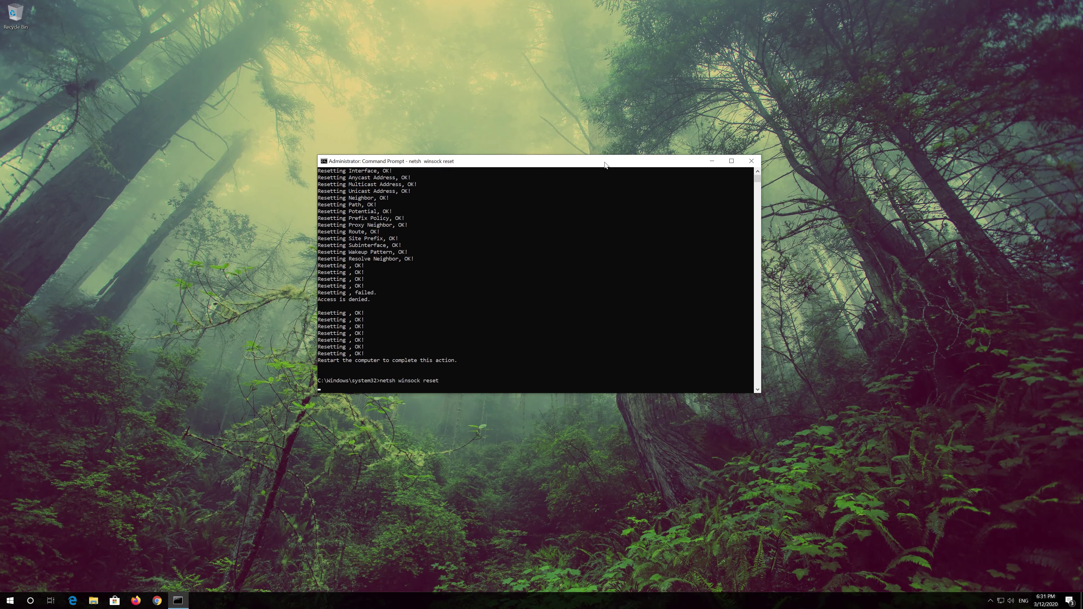
Flush the DNS resolver cache with ipconfig /flushdns and exit the command prompt
{"action": "type", "text": "i"}
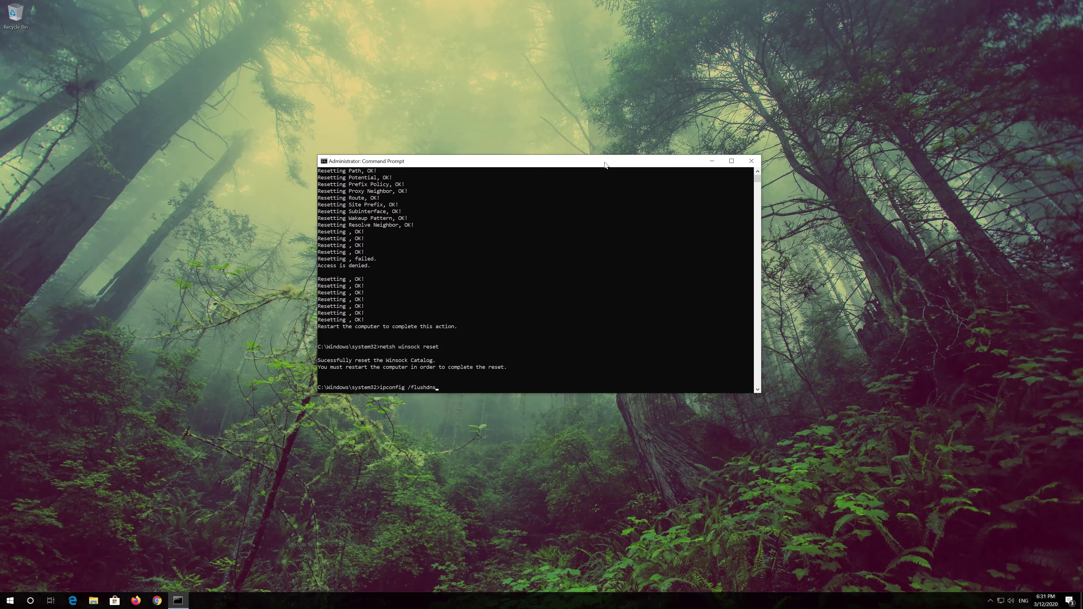
{"action": "key", "text": "Return"}
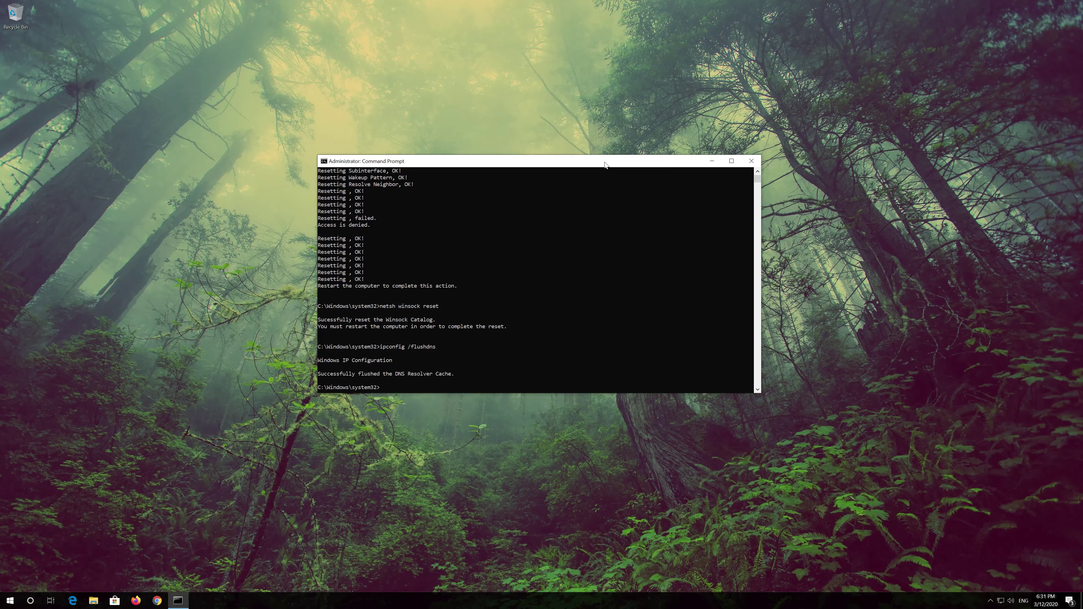
{"action": "type", "text": "exit"}
{"action": "key", "text": "Return"}
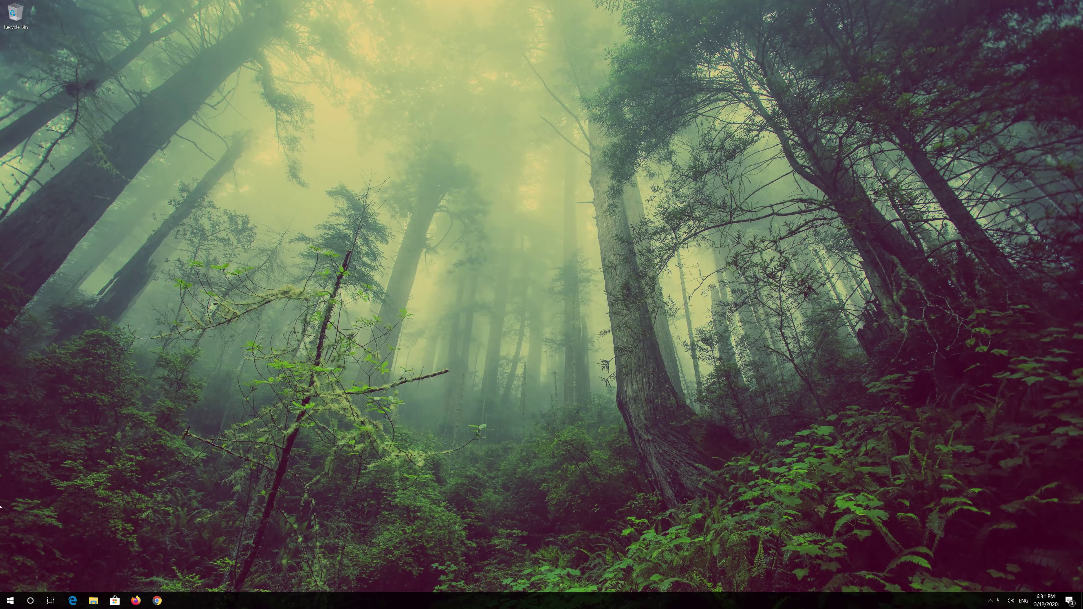
Restart the computer to complete the TCP/IP and Winsock resets
{"action": "left_click", "coordinate": [10, 601]}
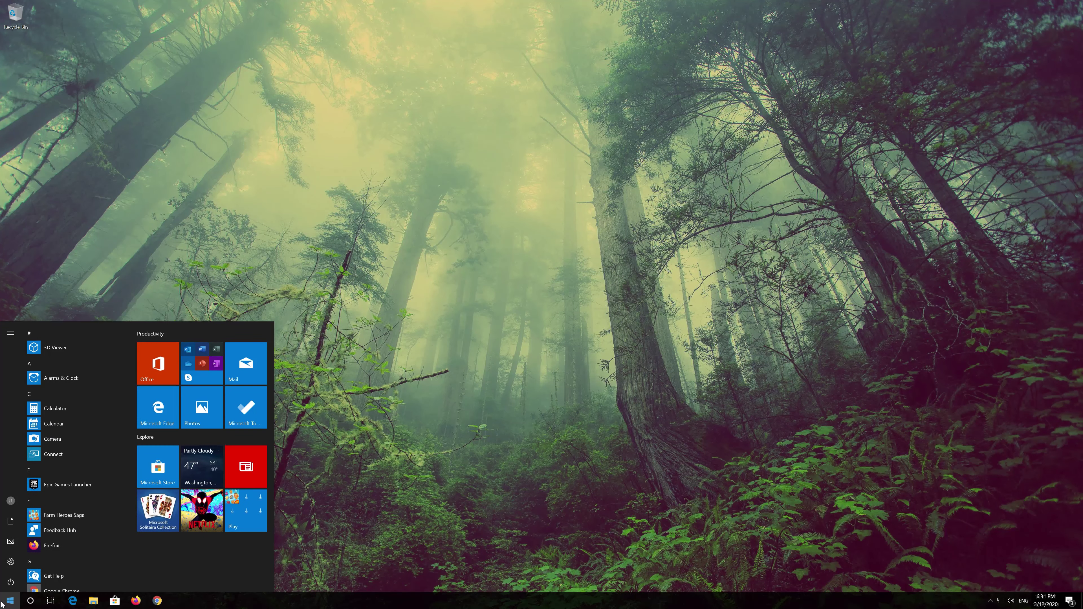
{"action": "left_click", "coordinate": [10, 582]}
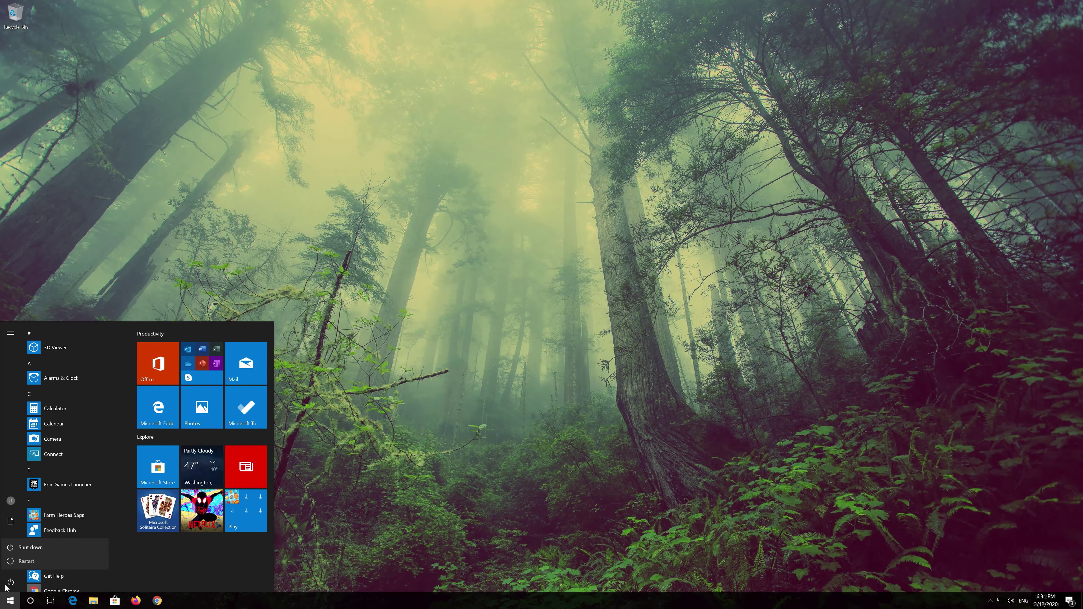
{"action": "left_click", "coordinate": [26, 560]}
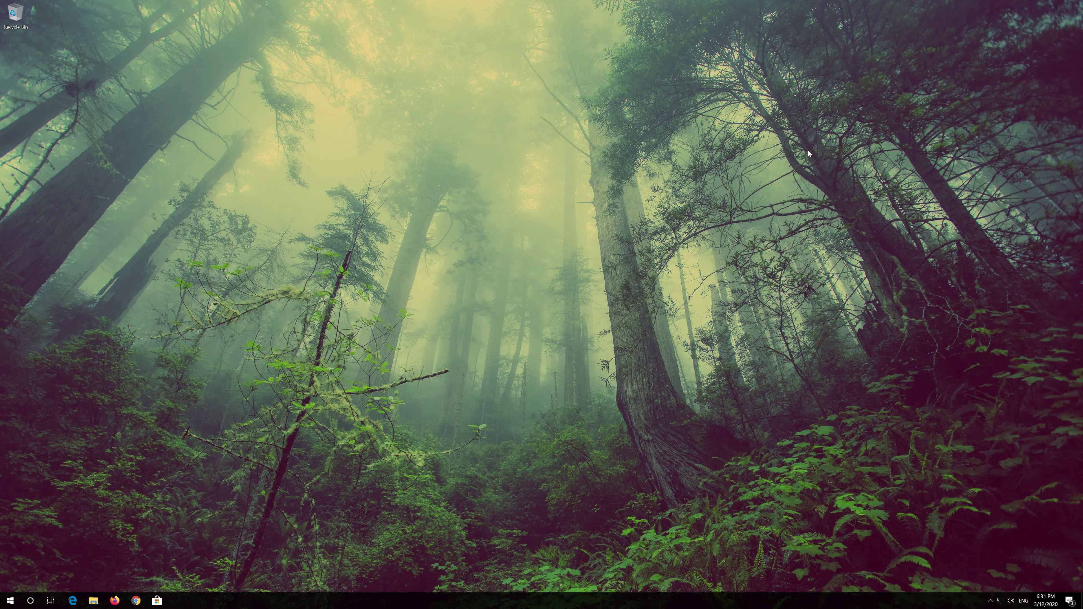
Open the network adapter list through the Network and Sharing Center in Control Panel
{"action": "key", "text": "super"}
{"action": "type", "text": "control panel"}
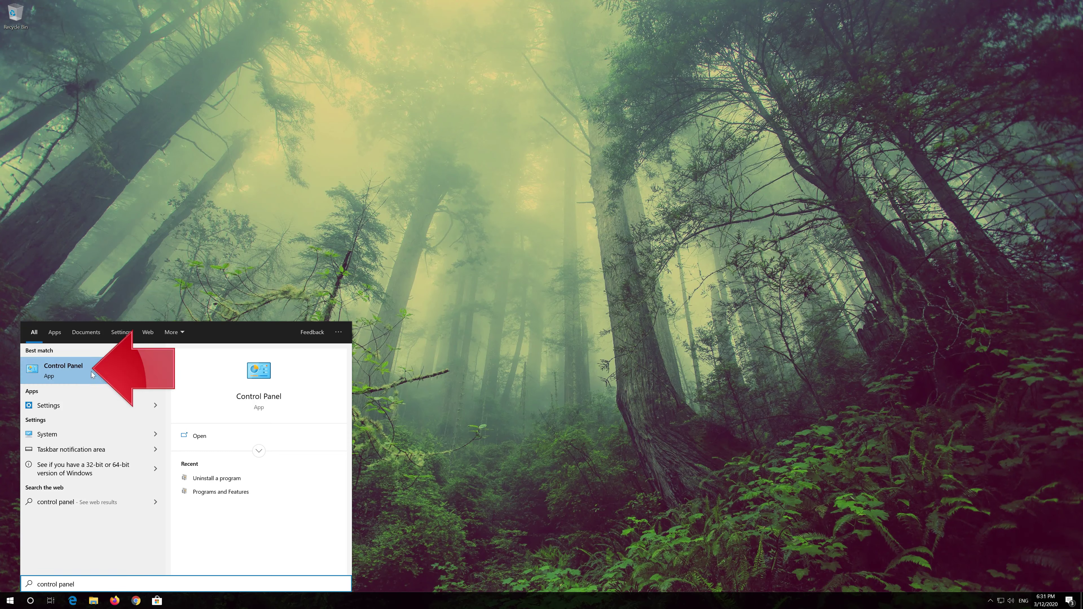
{"action": "left_click", "coordinate": [100, 370]}
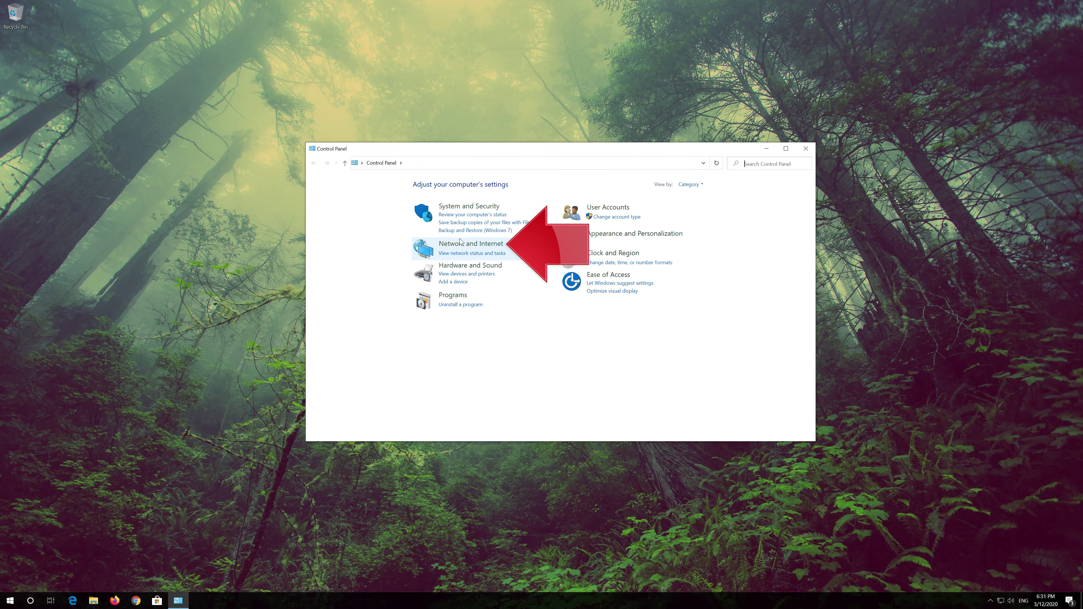
{"action": "left_click", "coordinate": [480, 246]}
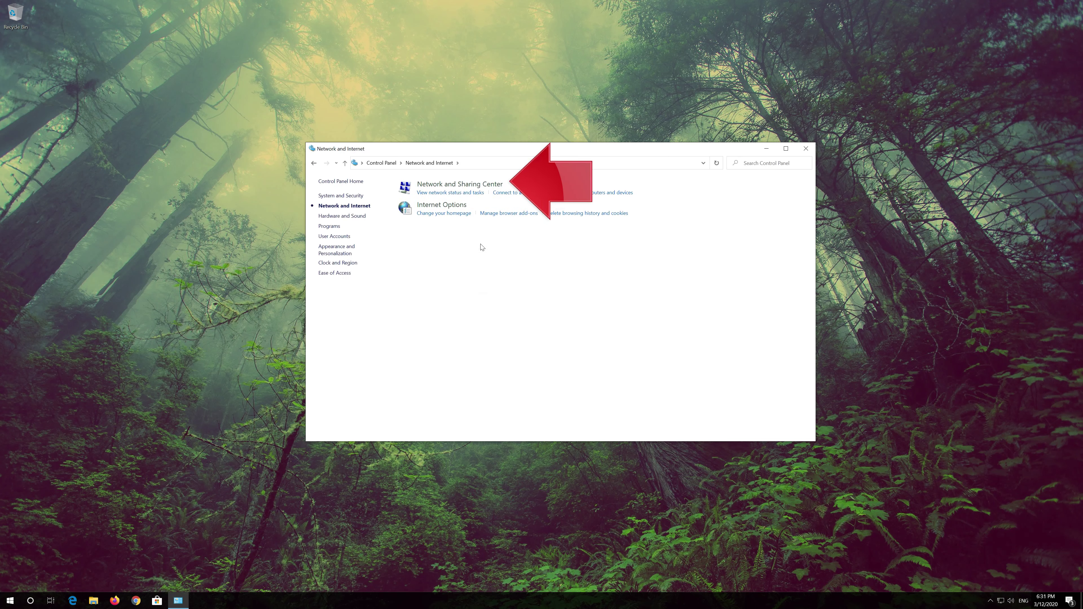
{"action": "left_click", "coordinate": [469, 187]}
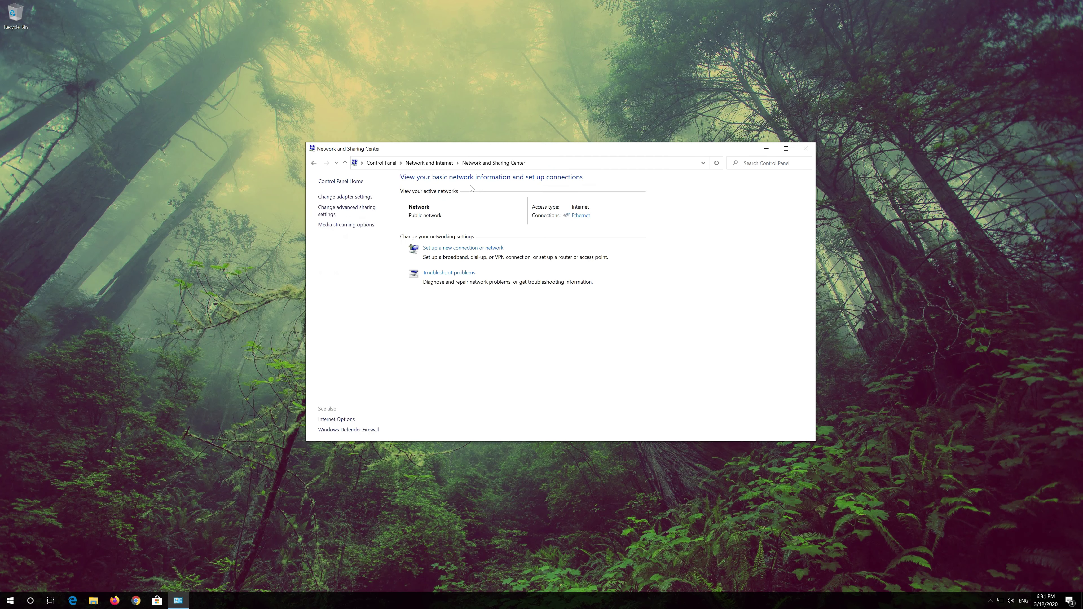
{"action": "left_click", "coordinate": [345, 197]}
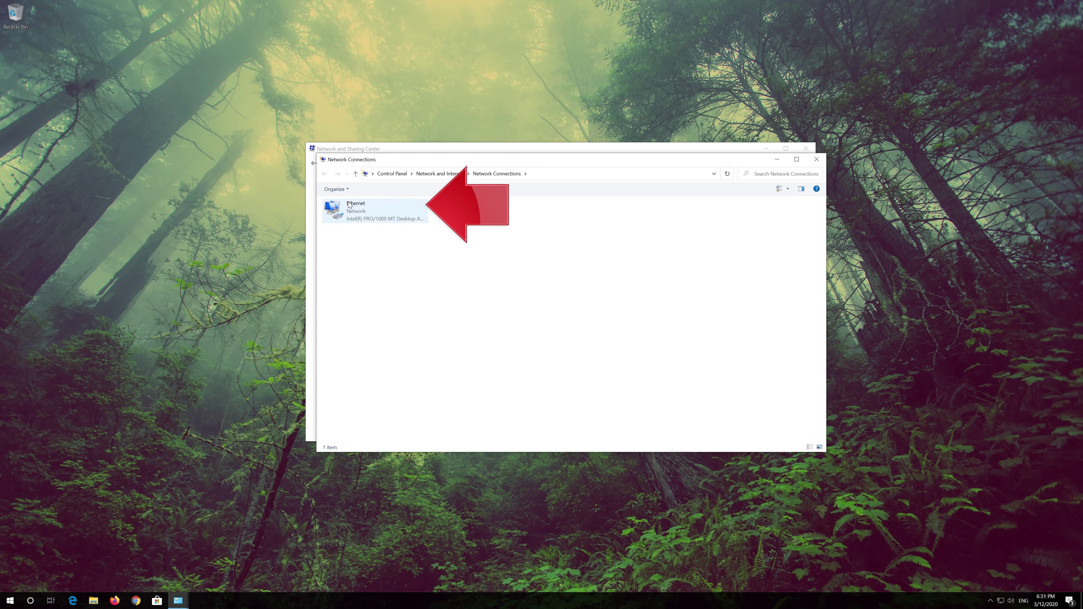
Open the Internet Protocol Version 4 (TCP/IPv4) properties of the Ethernet adapter
{"action": "left_click", "coordinate": [372, 207]}
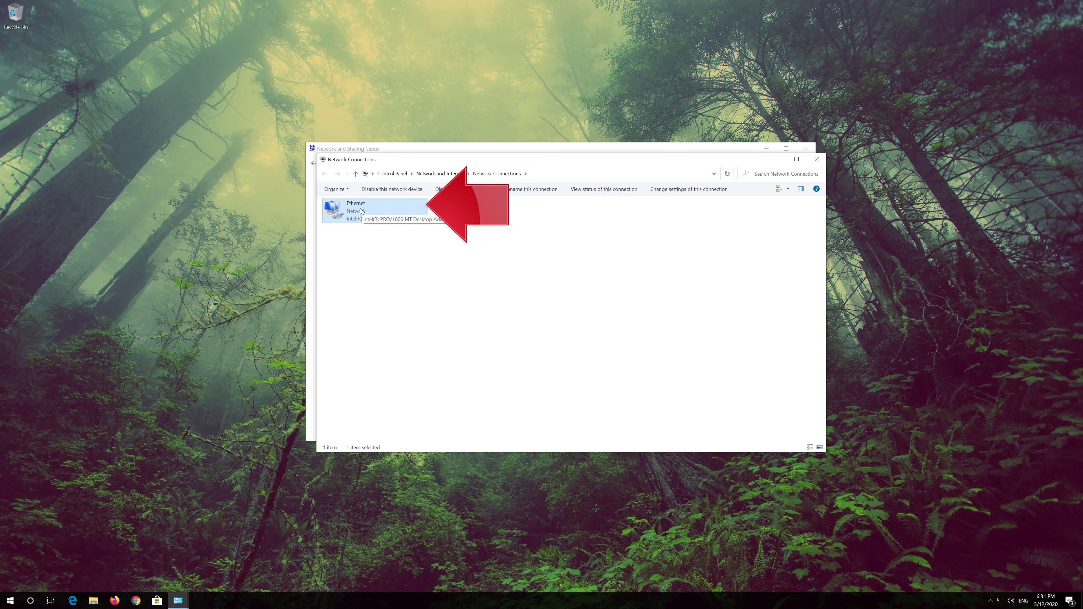
{"action": "right_click", "coordinate": [372, 208]}
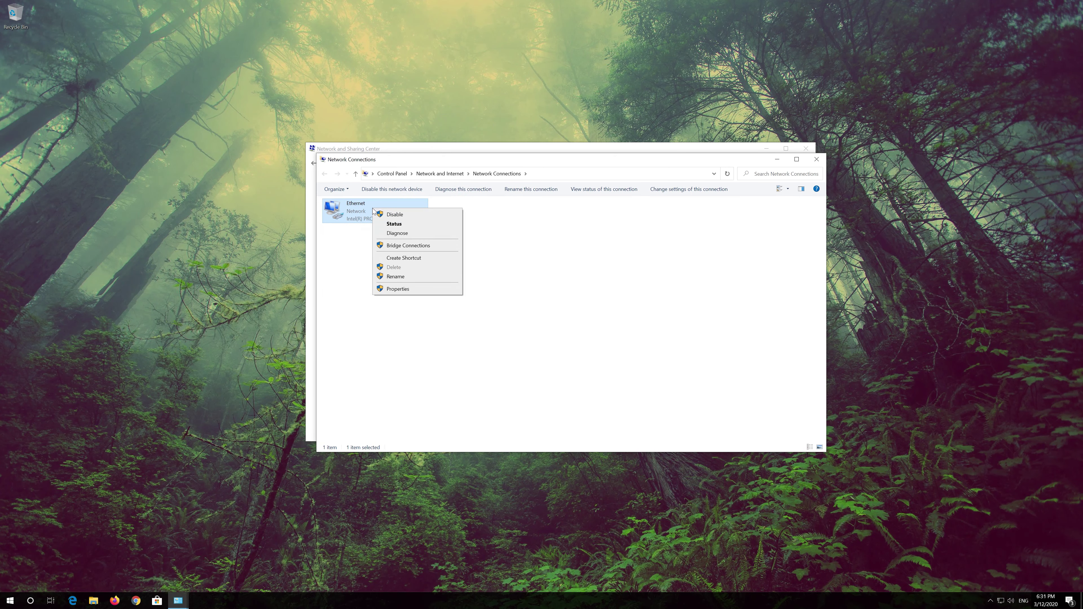
{"action": "left_click", "coordinate": [407, 291]}
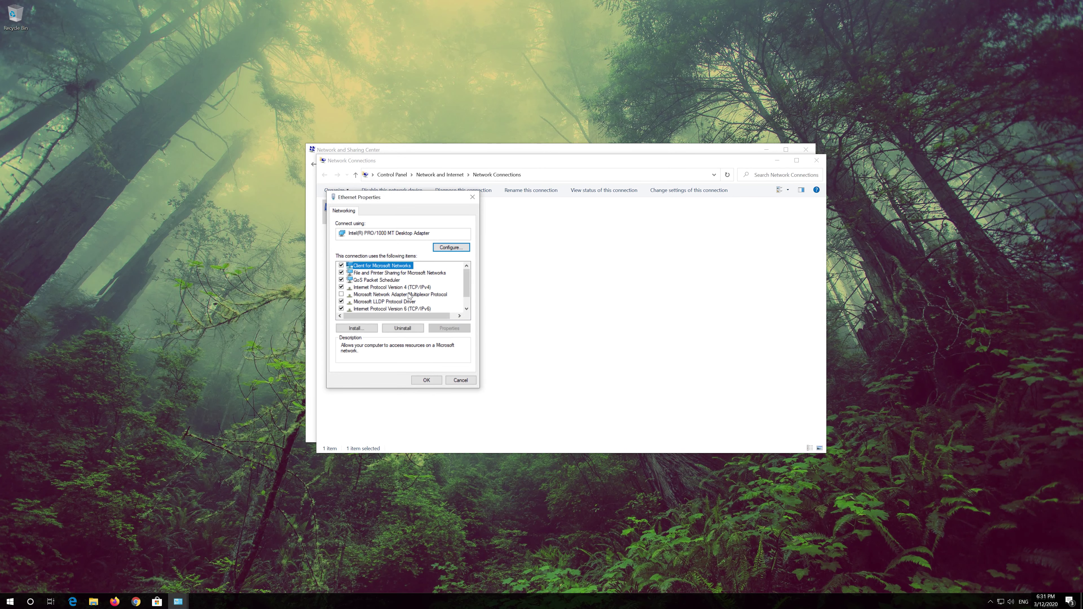
{"action": "left_click_drag", "start_coordinate": [402, 202], "coordinate": [569, 207]}
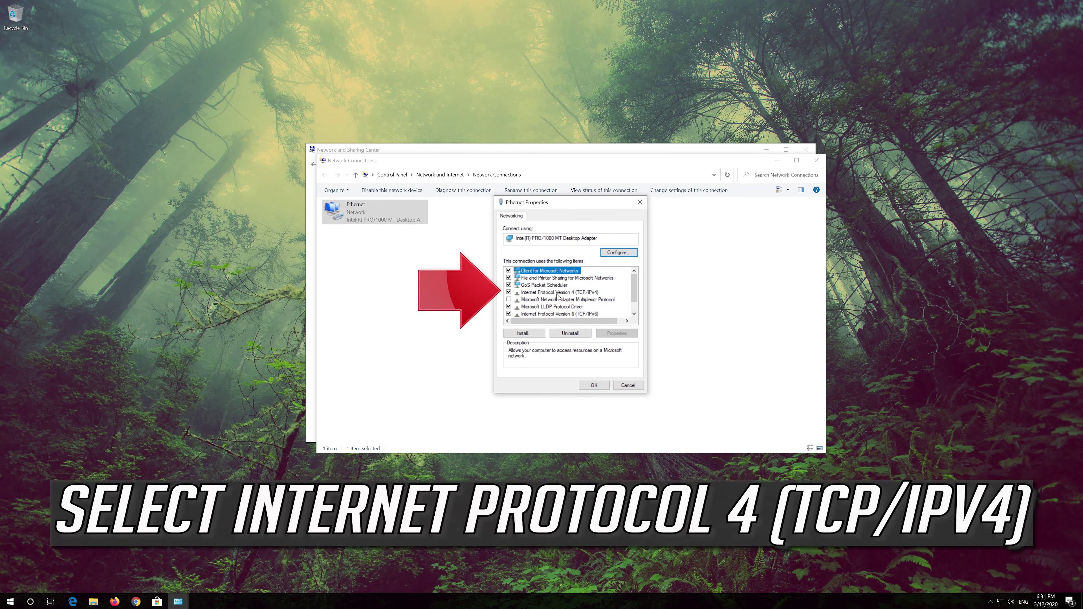
{"action": "left_click", "coordinate": [585, 293]}
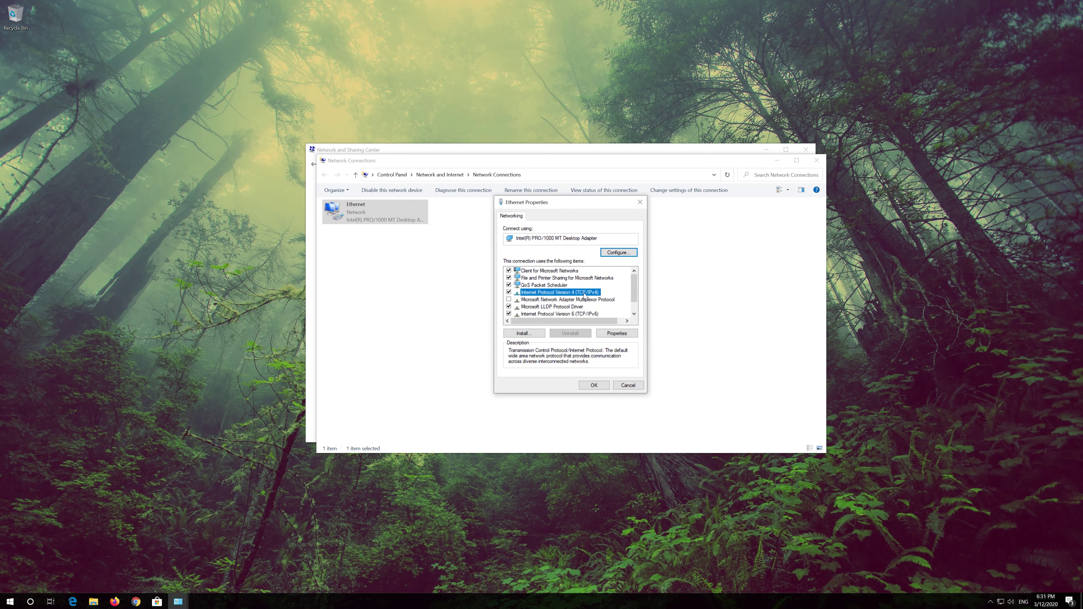
{"action": "left_click", "coordinate": [617, 333]}
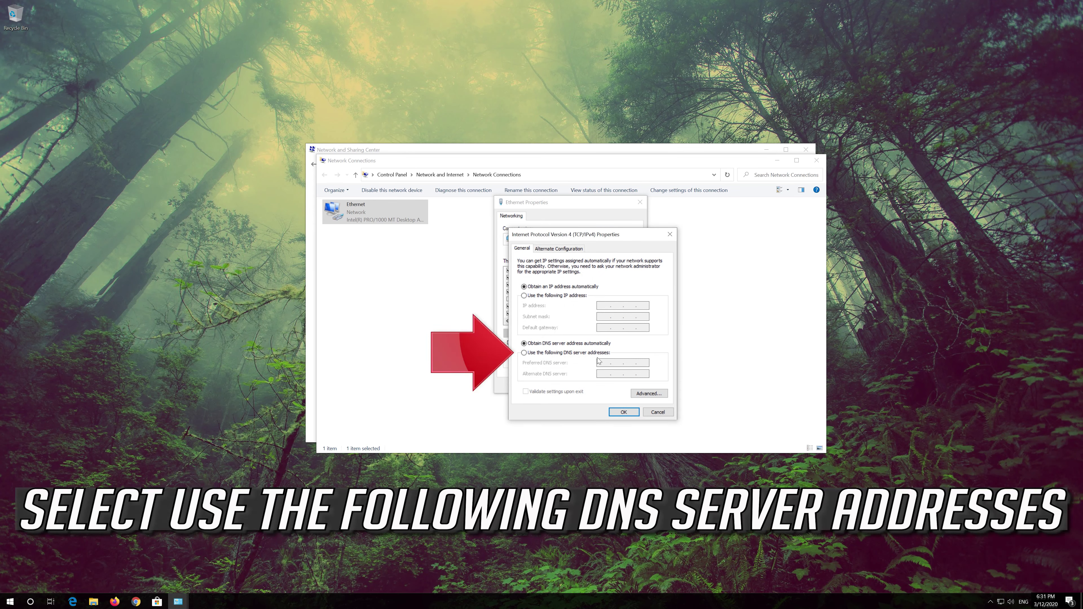
Set the preferred DNS server to 1.1.1.1 and the alternate to 1.0.0.1, then save and close the adapter properties
{"action": "left_click", "coordinate": [524, 353]}
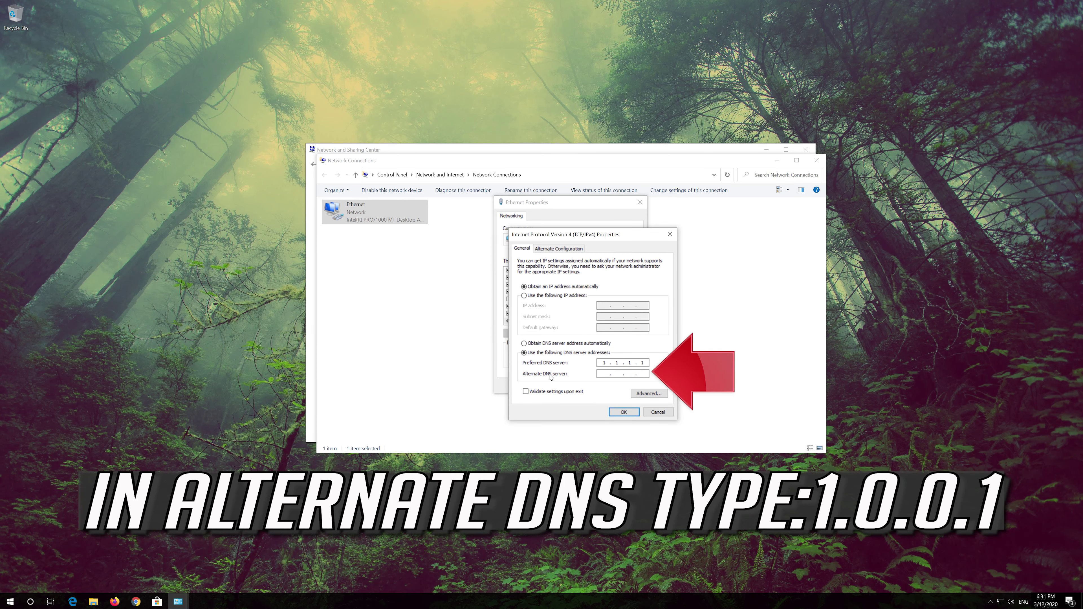
{"action": "left_click", "coordinate": [603, 372]}
{"action": "type", "text": "1.0."}
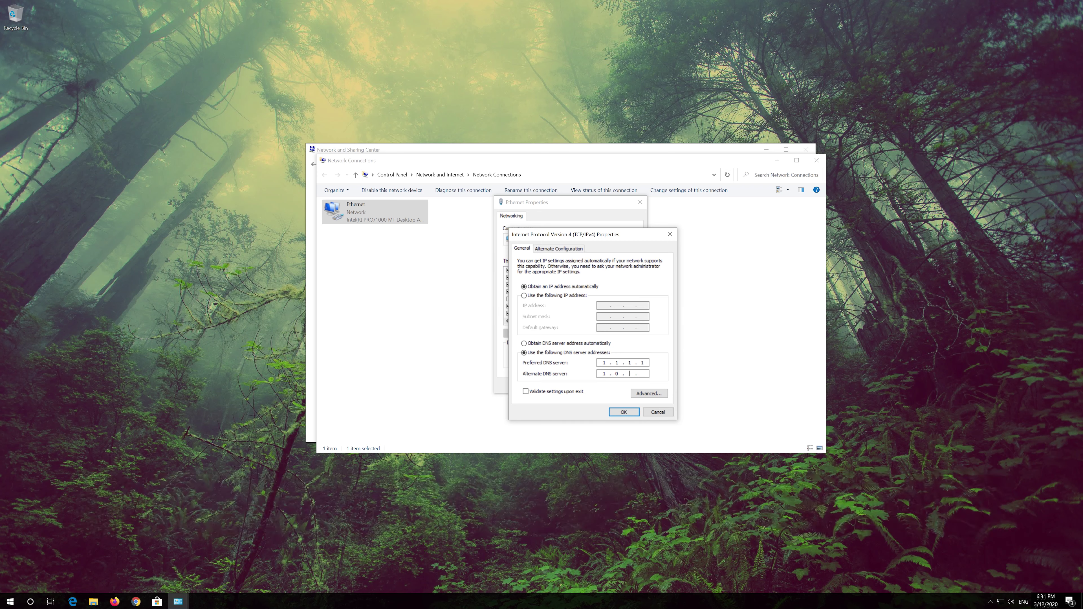
{"action": "type", "text": "0.1"}
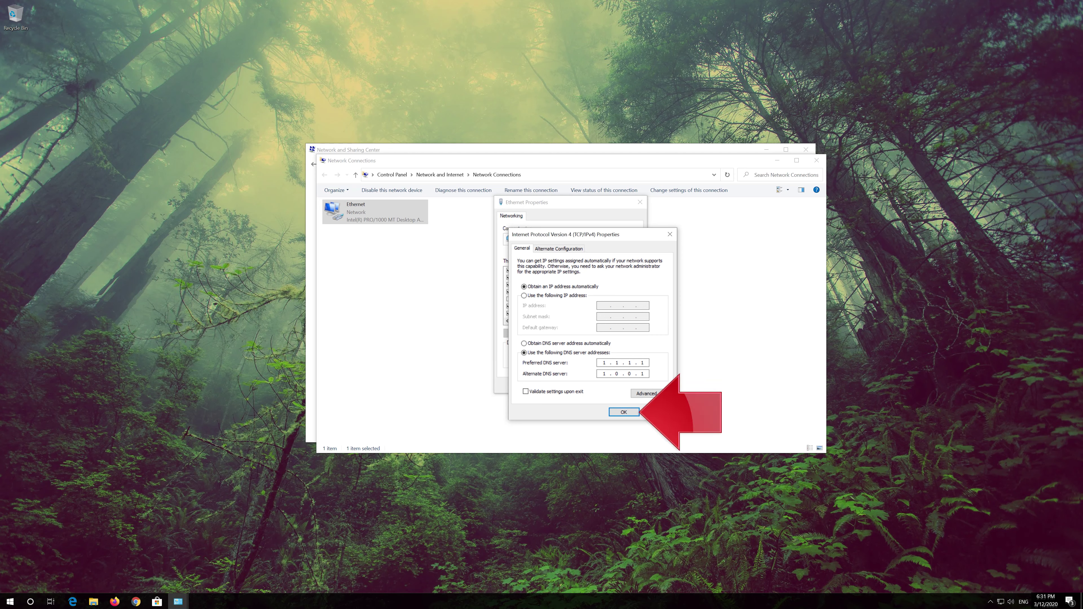
{"action": "left_click", "coordinate": [623, 412]}
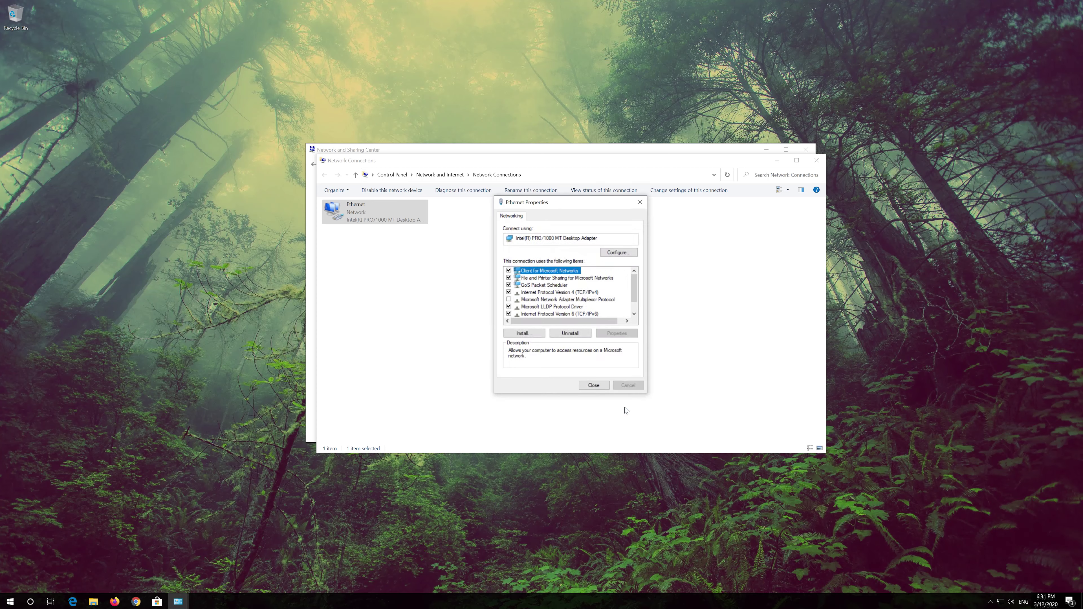
{"action": "left_click", "coordinate": [593, 388]}
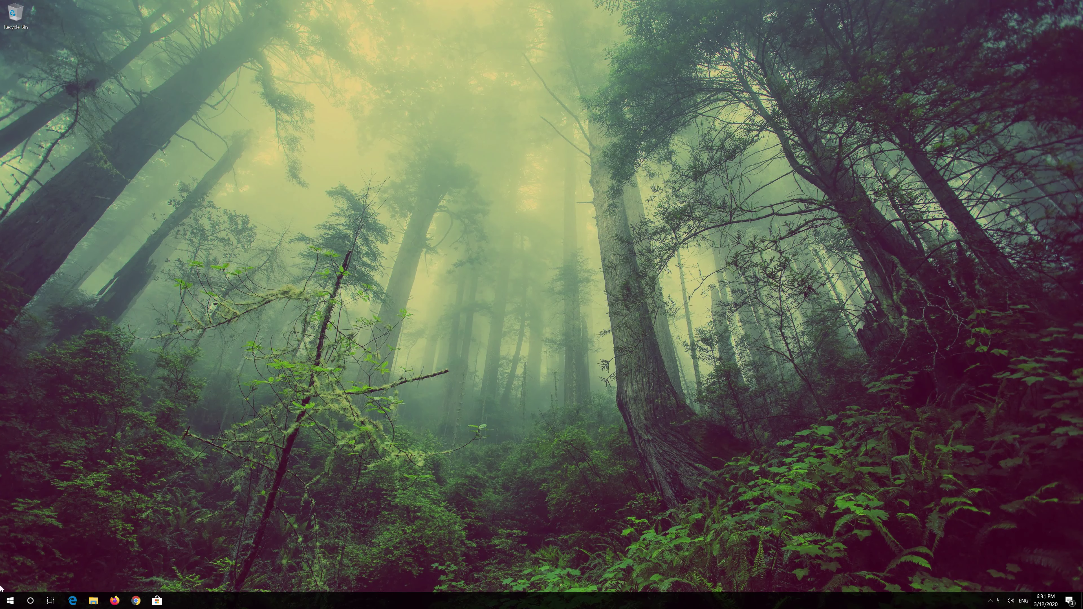
Open the Network reset page under Network & Internet in Windows Settings
{"action": "left_click", "coordinate": [8, 601]}
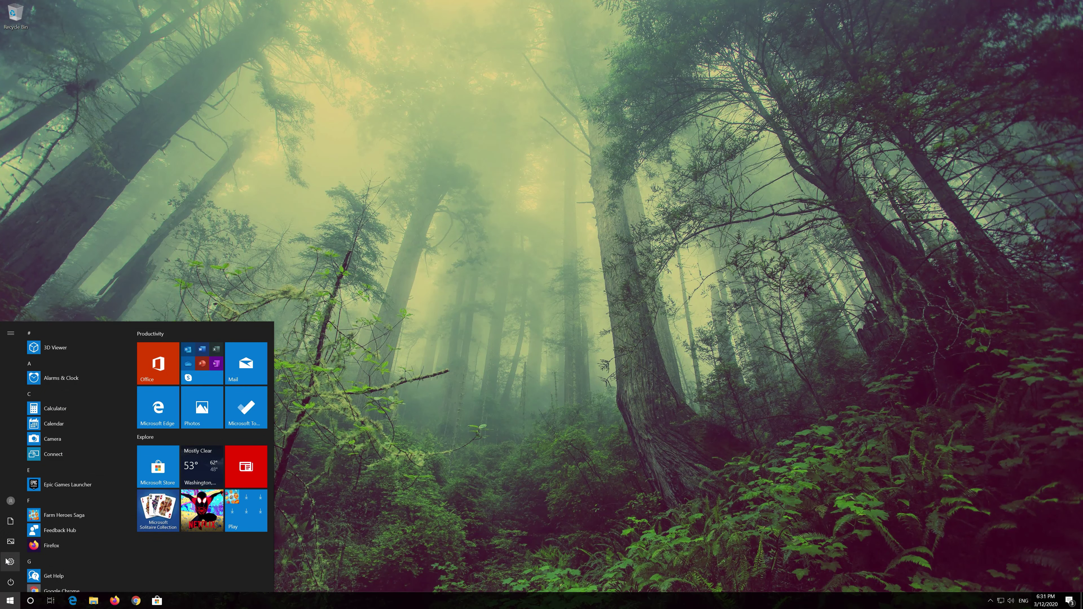
{"action": "mouse_move", "coordinate": [6, 562]}
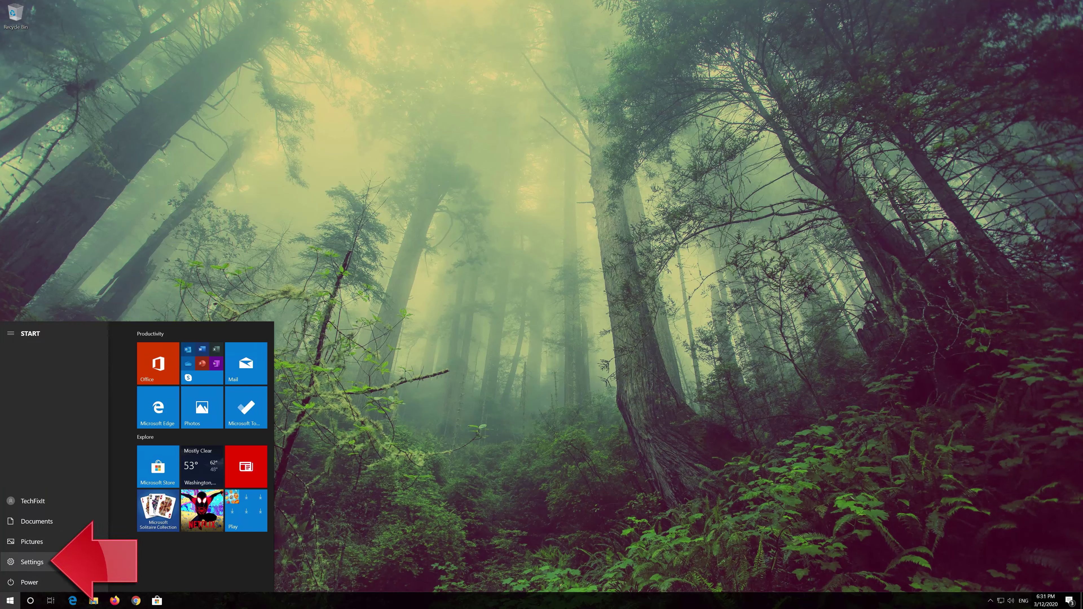
{"action": "left_click", "coordinate": [37, 564]}
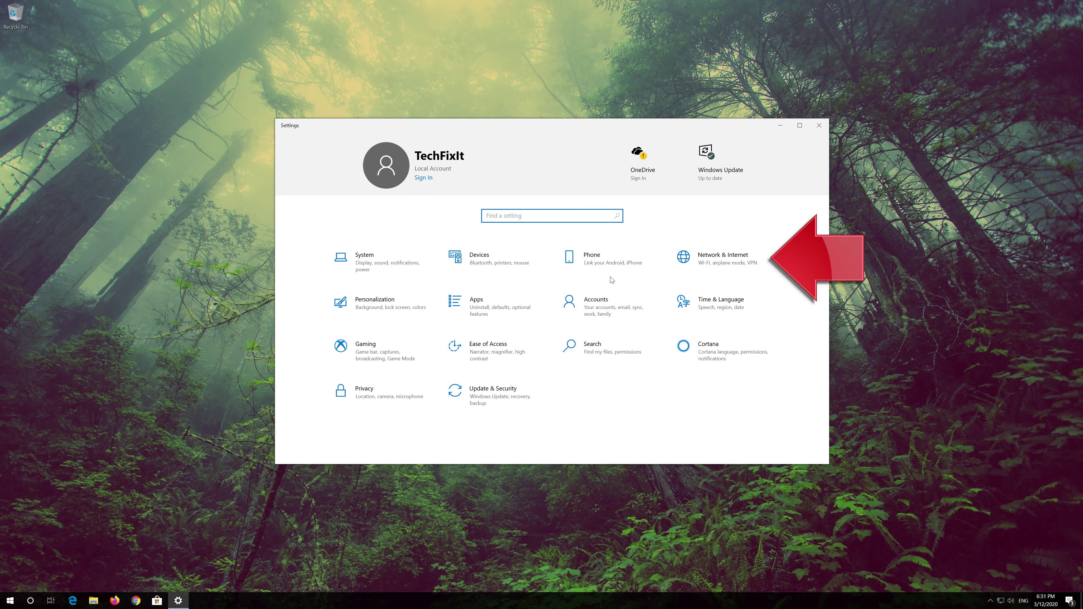
{"action": "left_click", "coordinate": [721, 264]}
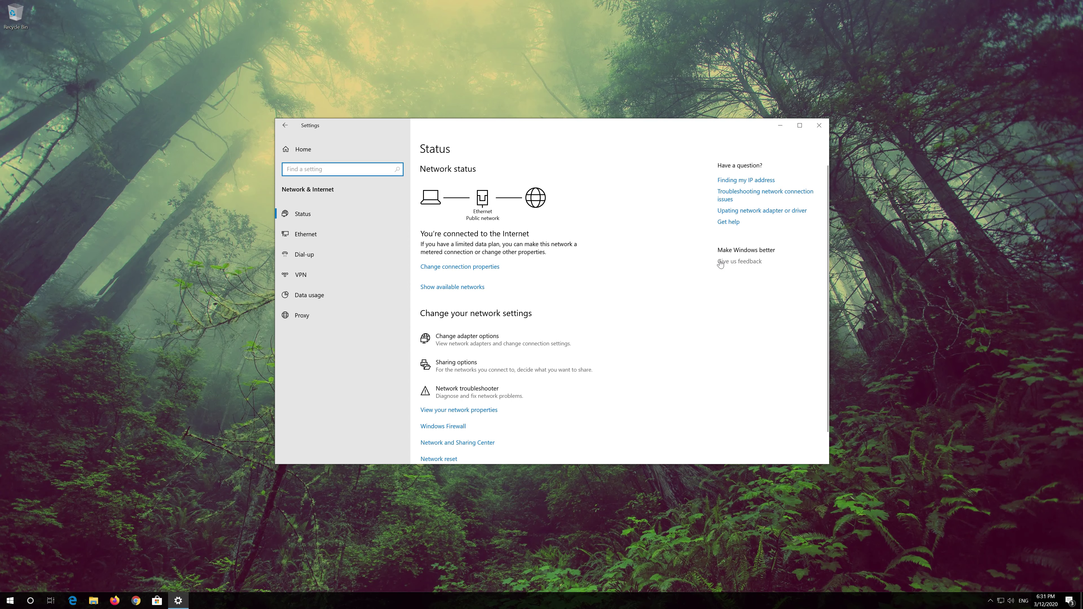
{"action": "scroll", "coordinate": [521, 301], "scroll_direction": "down", "scroll_amount": 1}
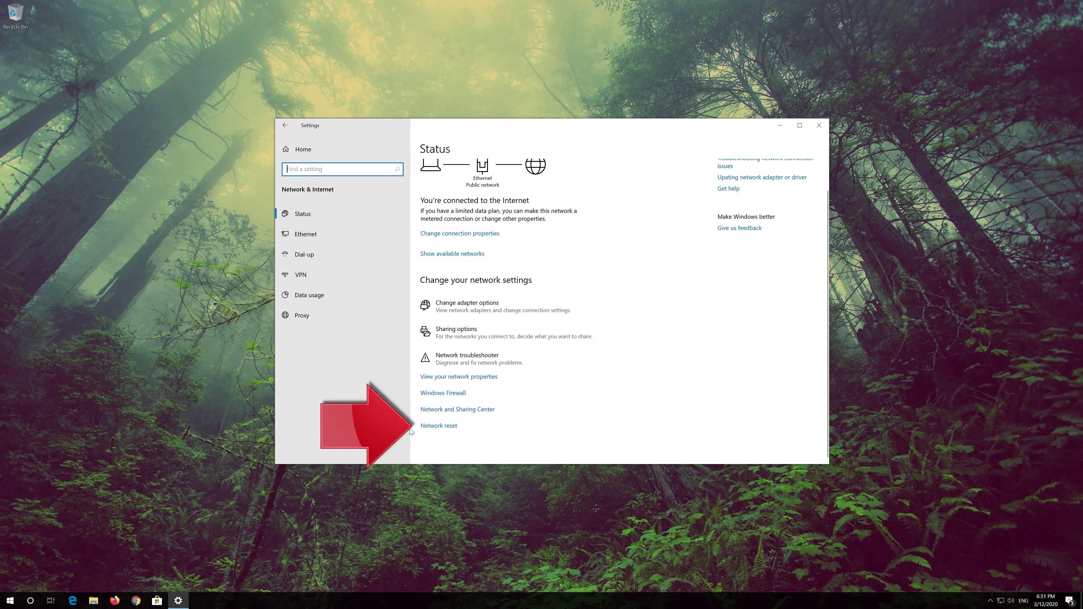
{"action": "left_click", "coordinate": [446, 426]}
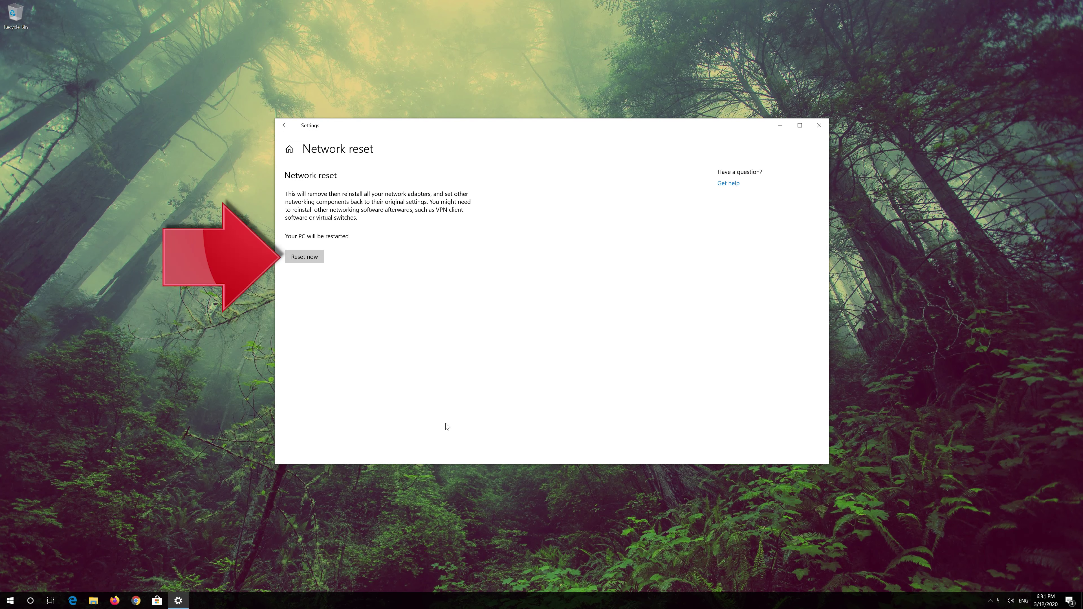
Run the network reset, confirm it, dismiss the sign-out notice and close Settings
{"action": "left_click", "coordinate": [296, 258]}
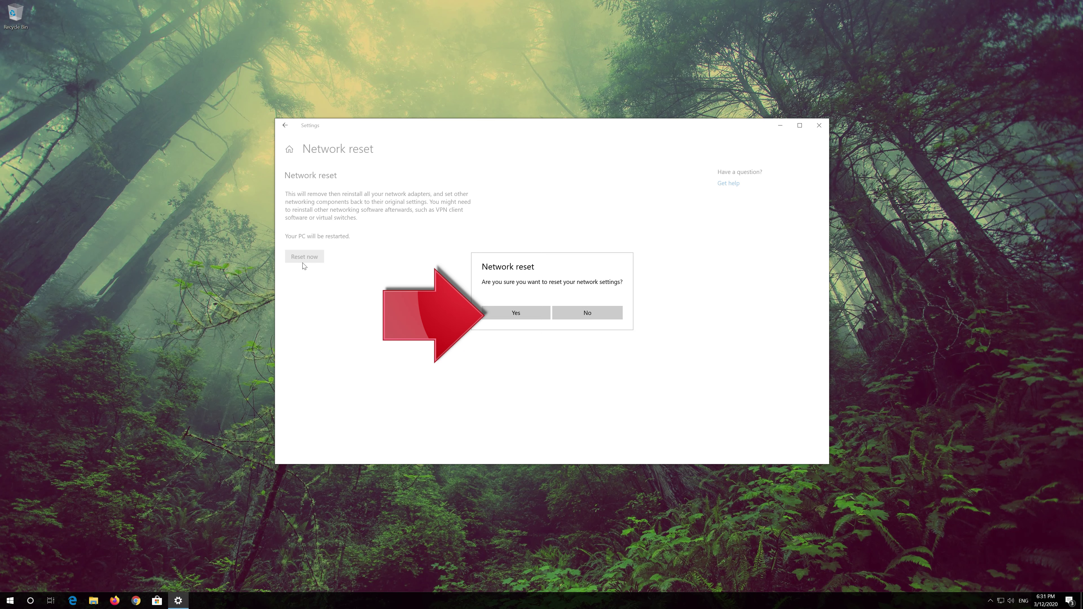
{"action": "left_click", "coordinate": [514, 313]}
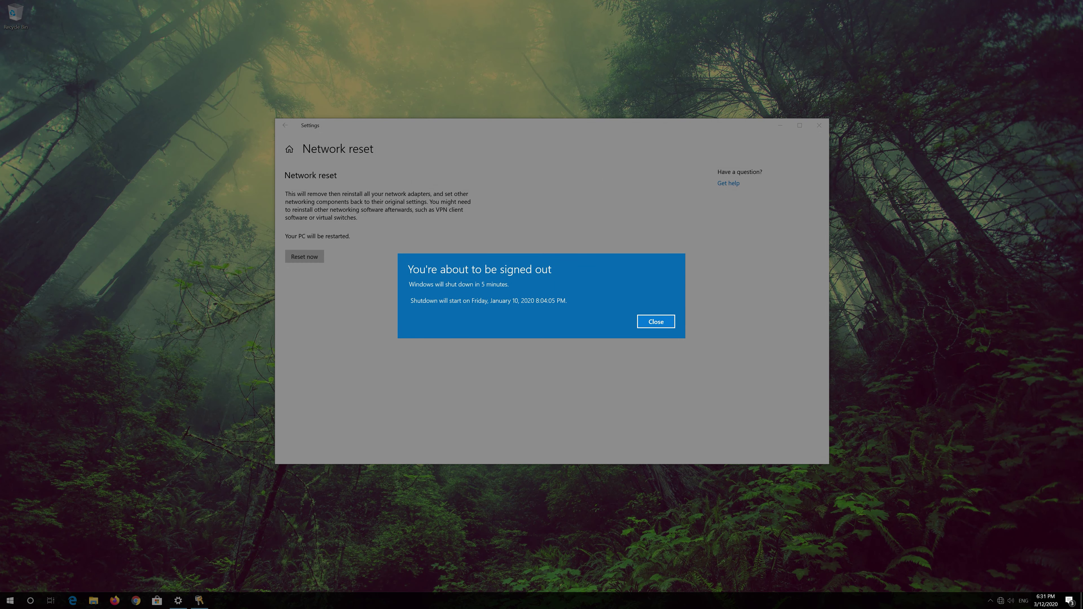
{"action": "left_click", "coordinate": [672, 324]}
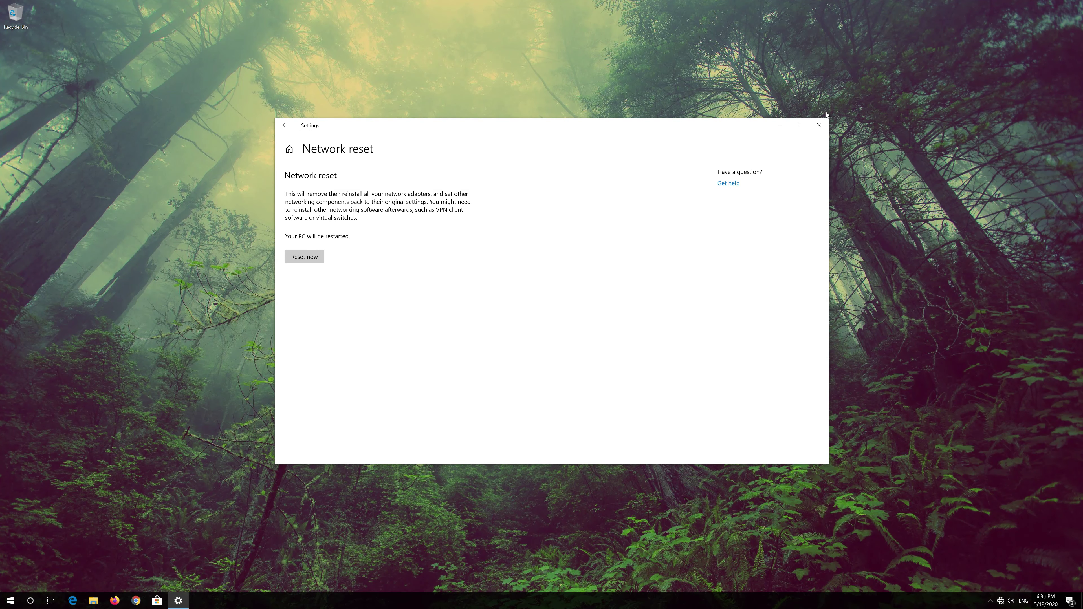
{"action": "left_click", "coordinate": [819, 124]}
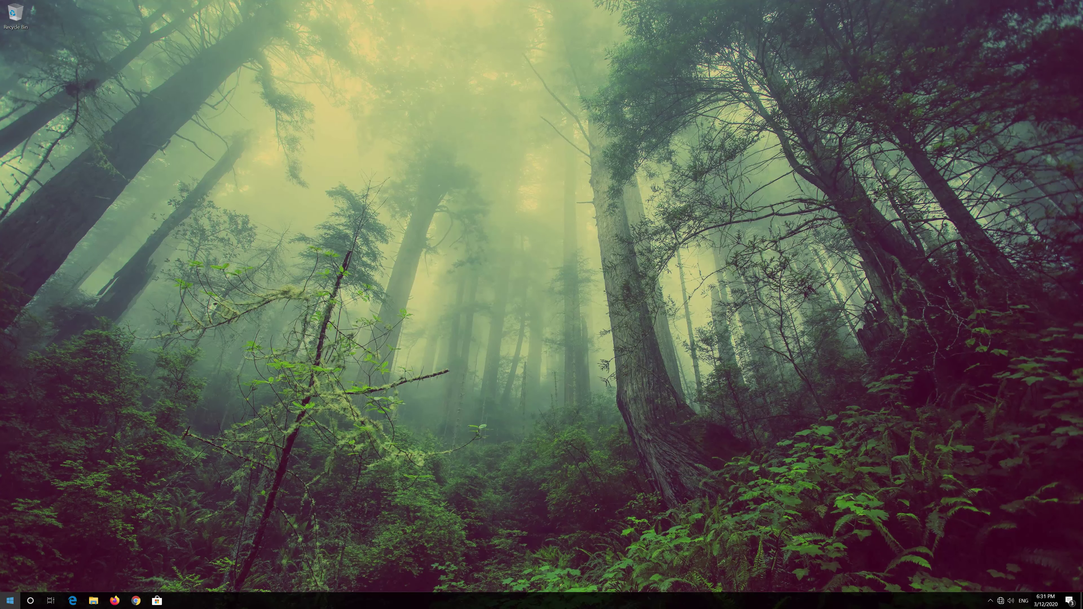
Restart the computer
{"action": "left_click", "coordinate": [10, 600]}
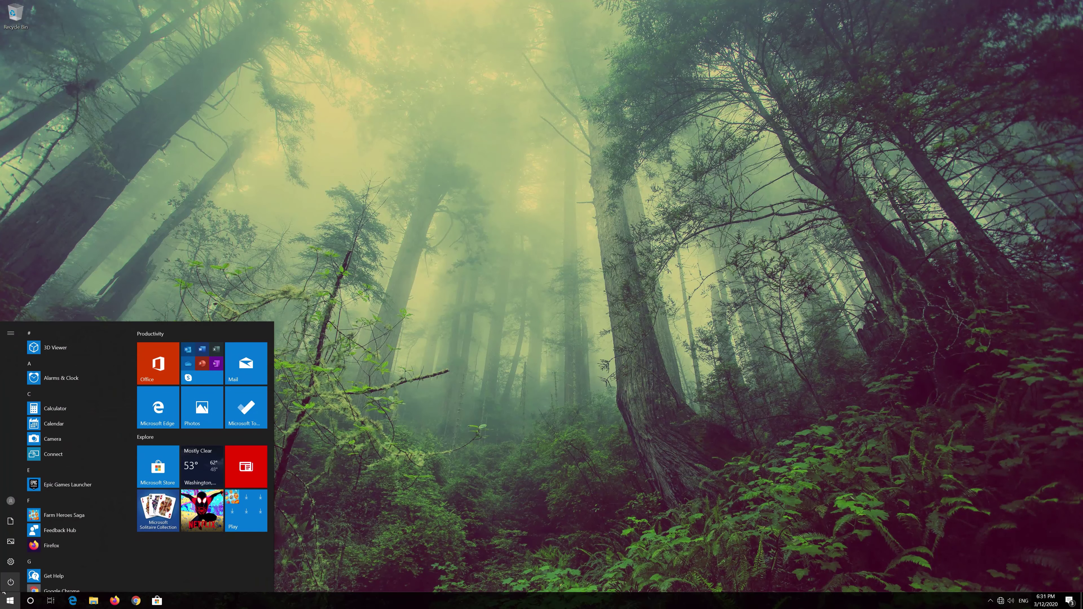
{"action": "left_click", "coordinate": [14, 579]}
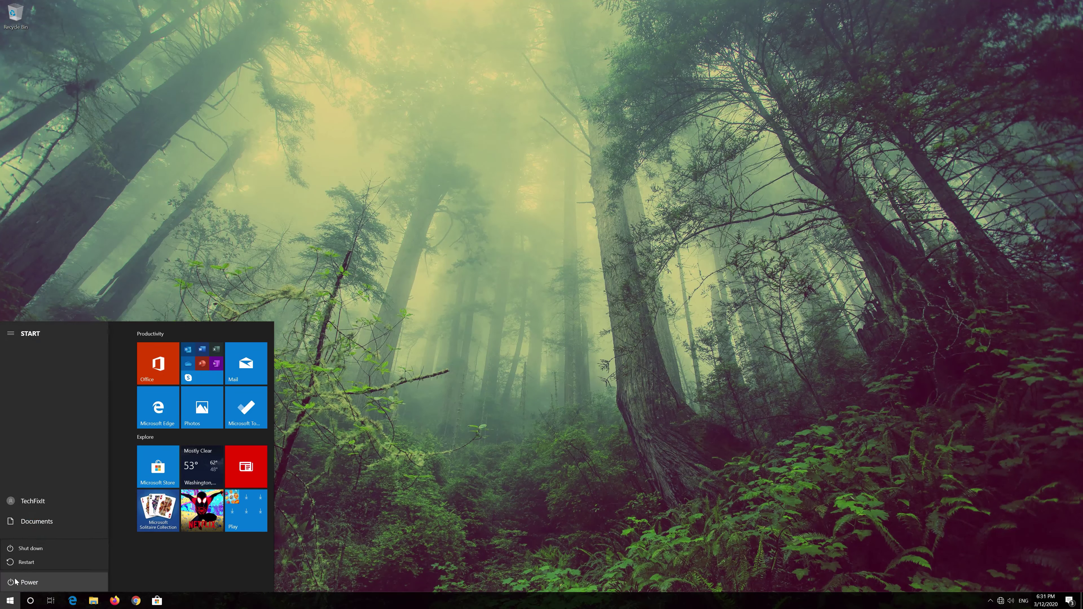
{"action": "left_click", "coordinate": [23, 559]}
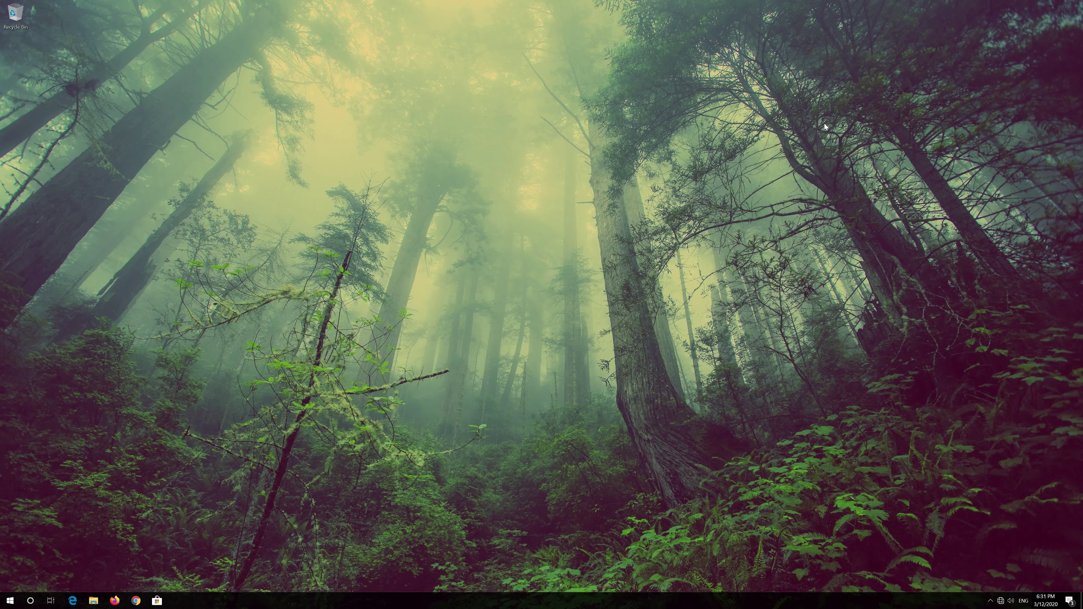
Open the Troubleshoot page under Update & Security in Windows Settings
{"action": "key", "text": "super"}
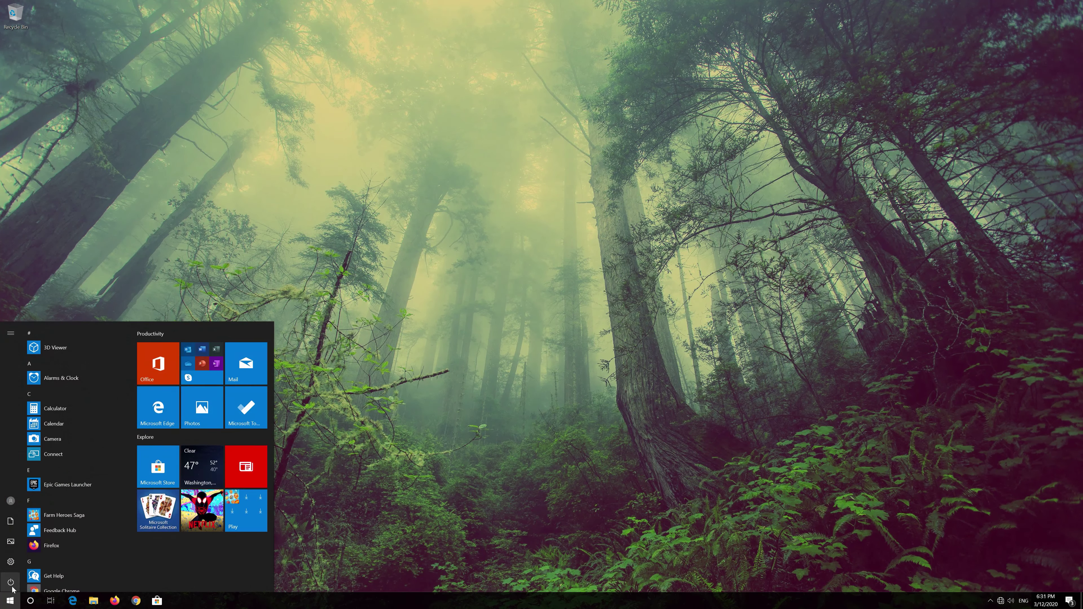
{"action": "mouse_move", "coordinate": [7, 571]}
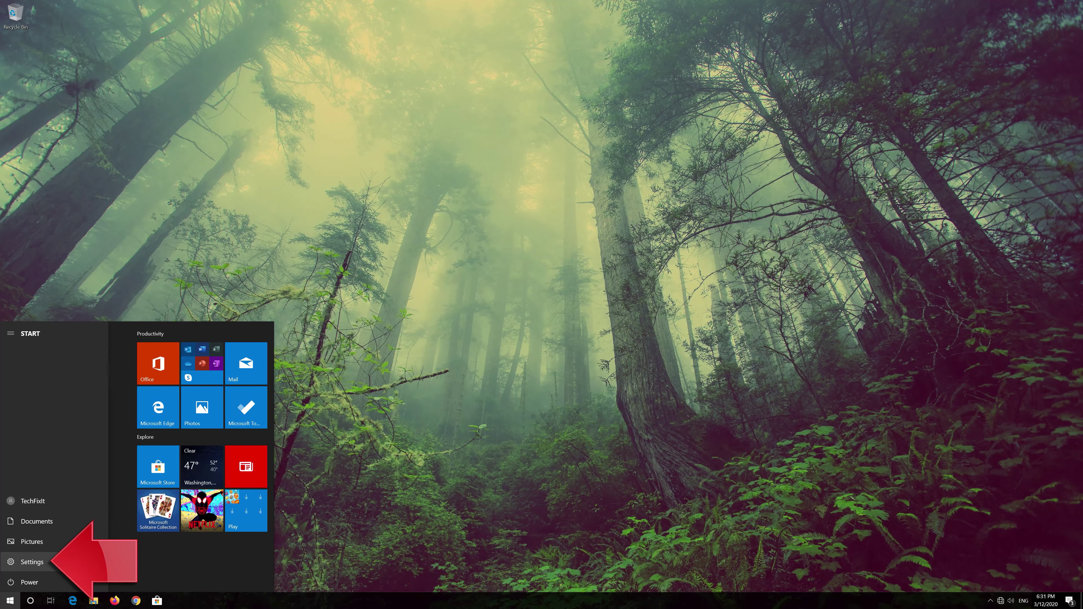
{"action": "left_click", "coordinate": [75, 562]}
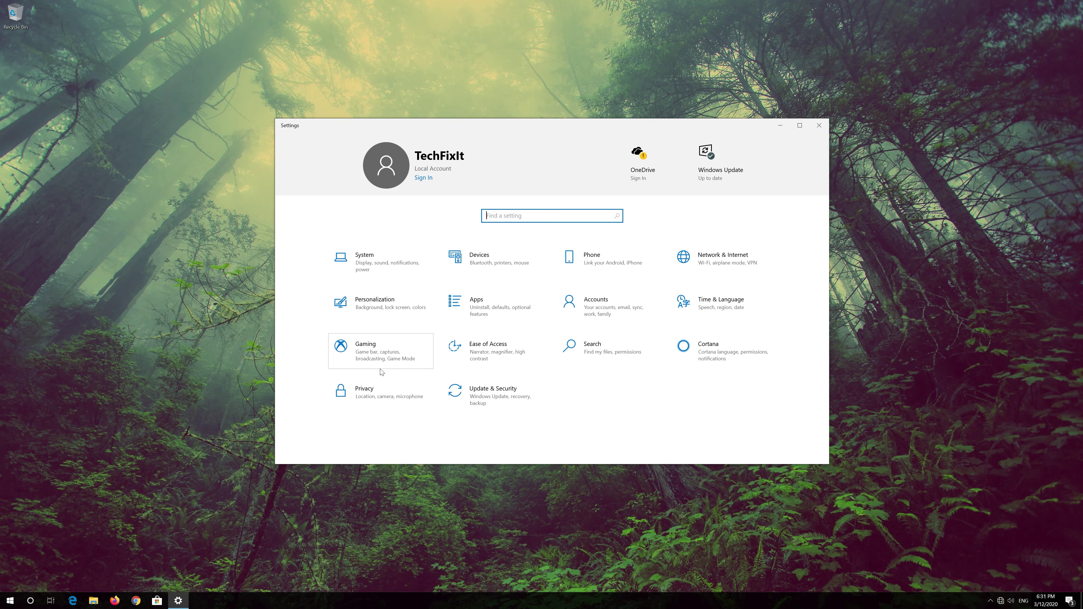
{"action": "left_click", "coordinate": [483, 403]}
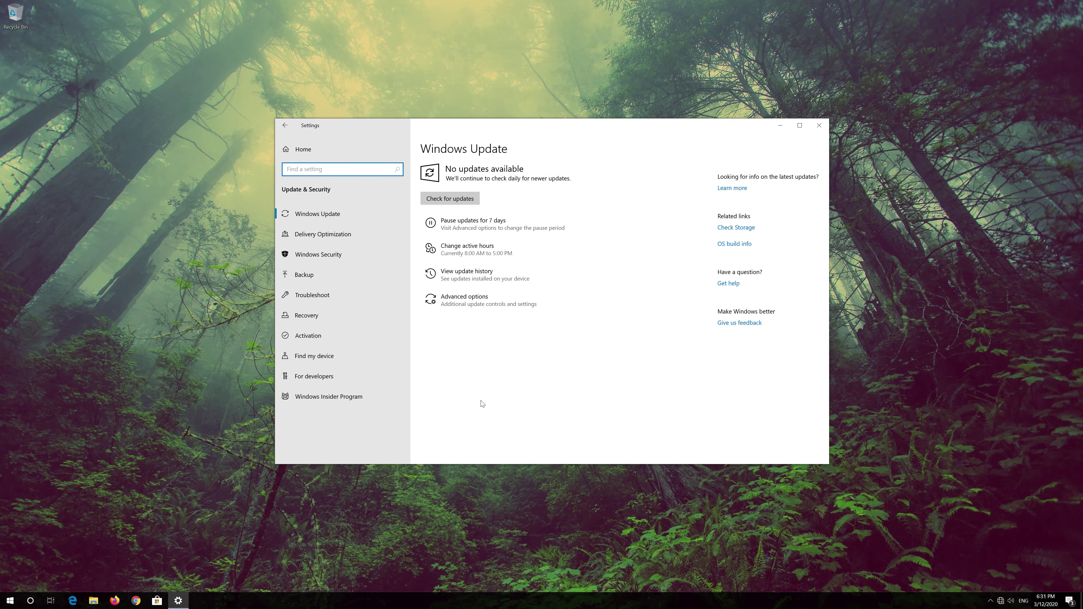
{"action": "left_click", "coordinate": [350, 294]}
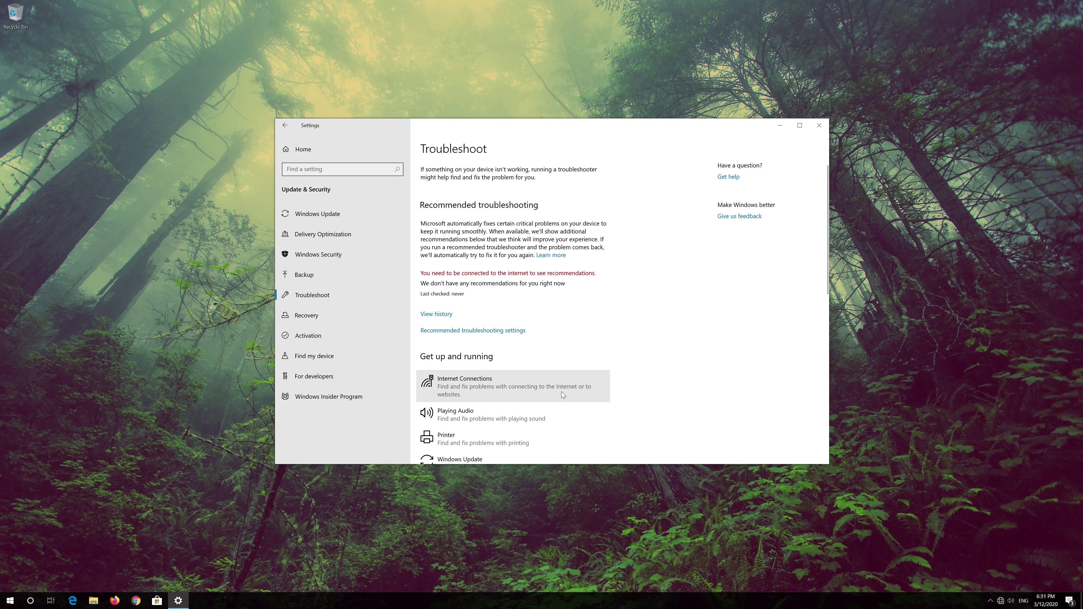
Run the Internet Connections troubleshooter on the connection to the Internet and try the remaining repairs as an administrator
{"action": "left_click", "coordinate": [510, 391]}
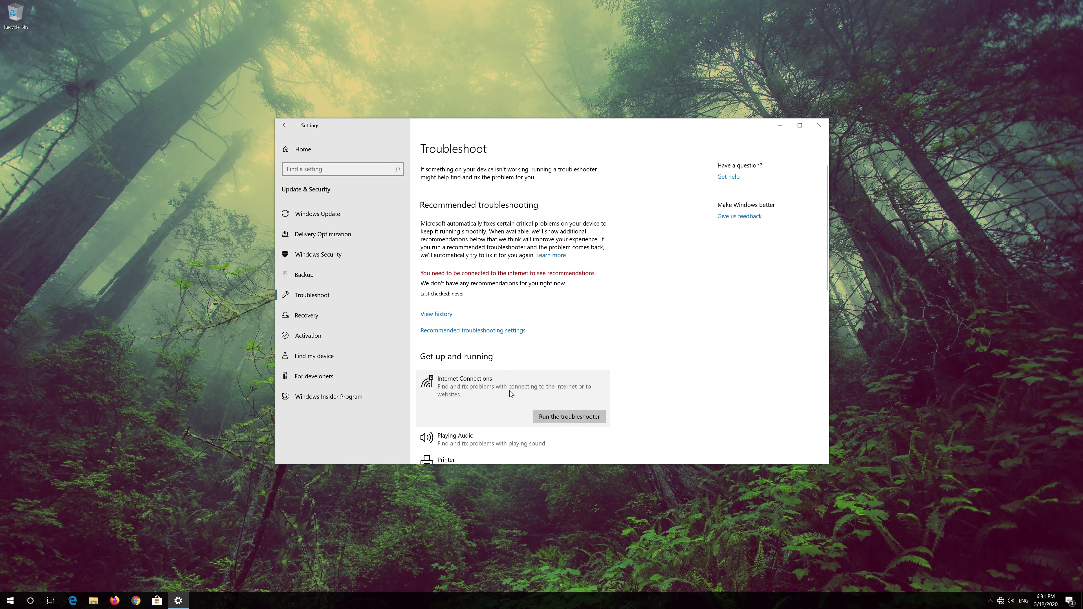
{"action": "left_click", "coordinate": [565, 416]}
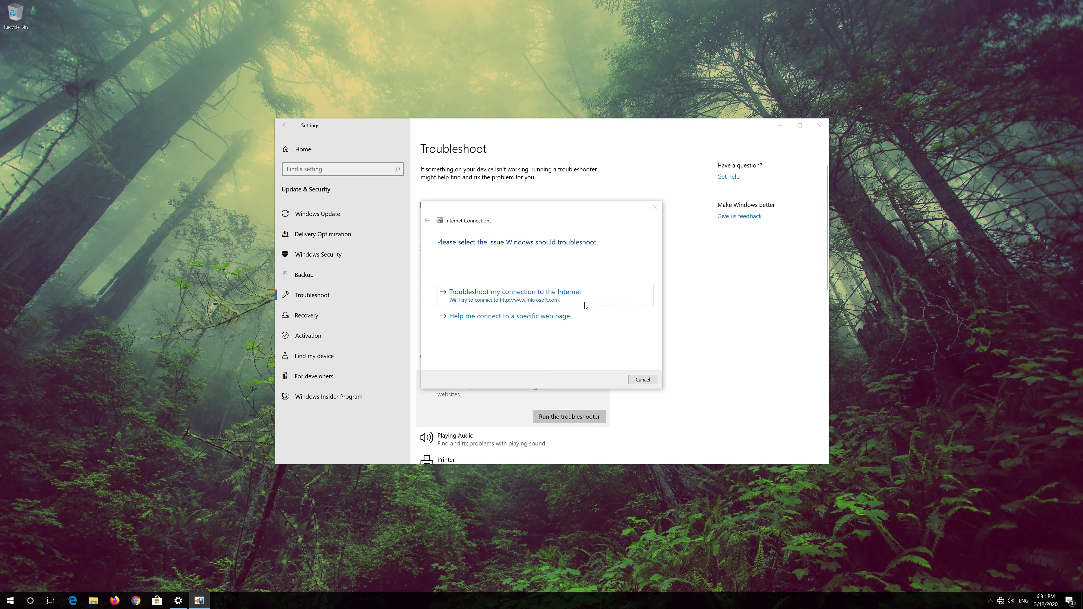
{"action": "left_click", "coordinate": [561, 299]}
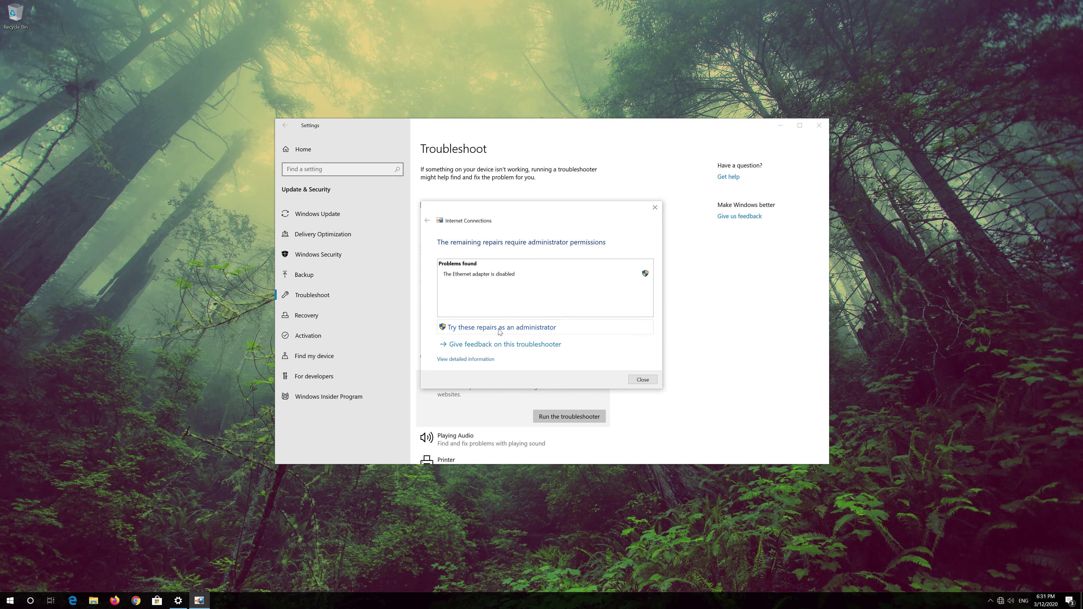
{"action": "left_click", "coordinate": [540, 328]}
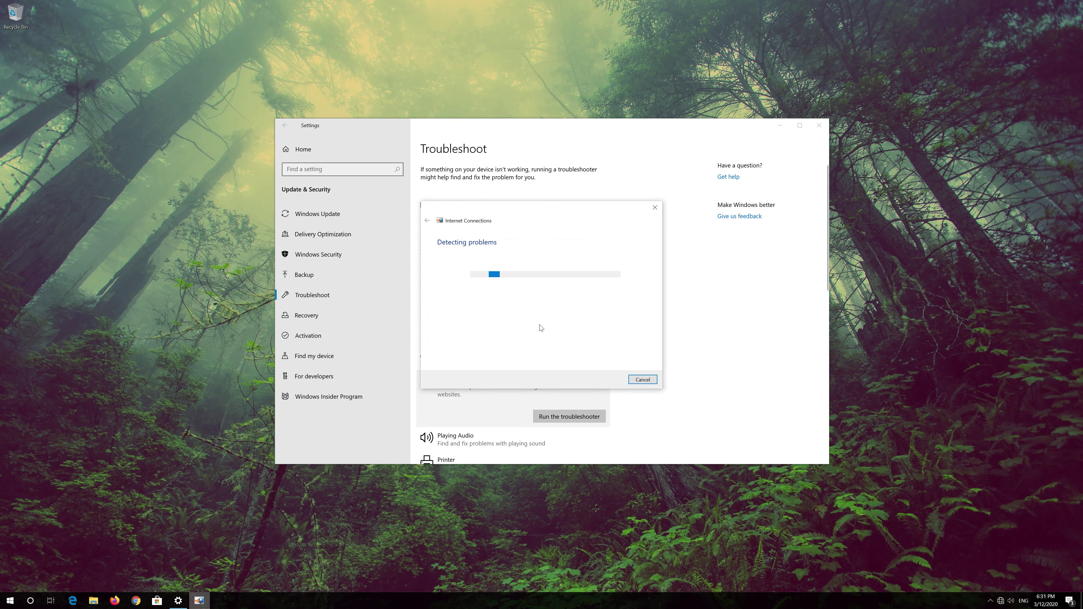